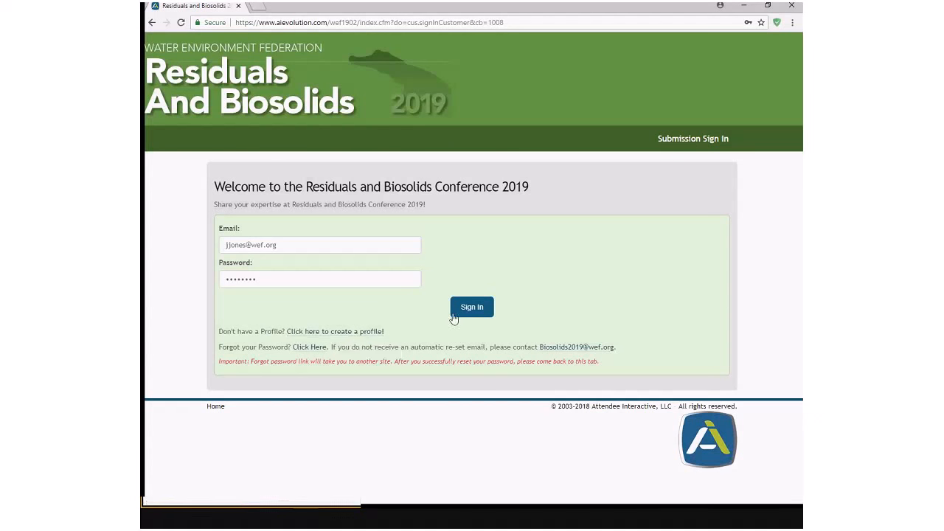
- Sign in to the submission site and begin a new abstract from My Submissions
{"action": "left_click", "coordinate": [480, 313]}
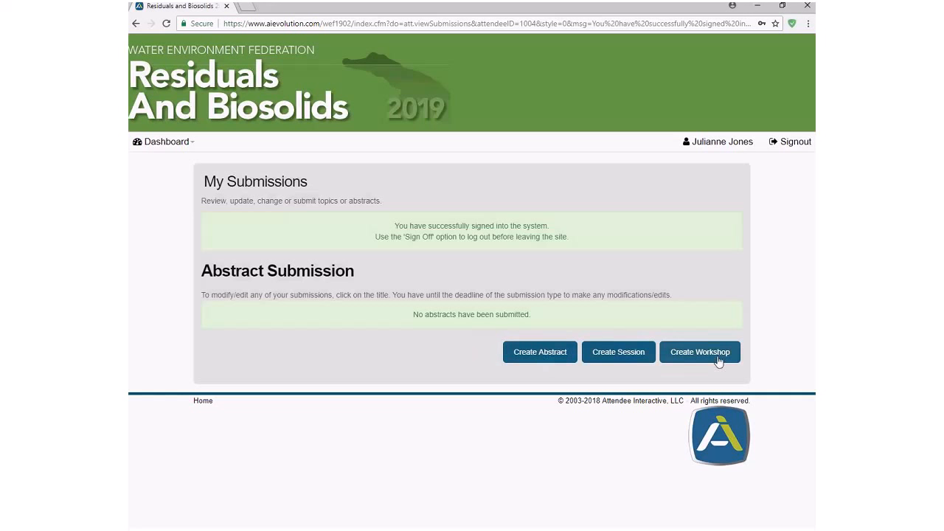
{"action": "left_click", "coordinate": [550, 361]}
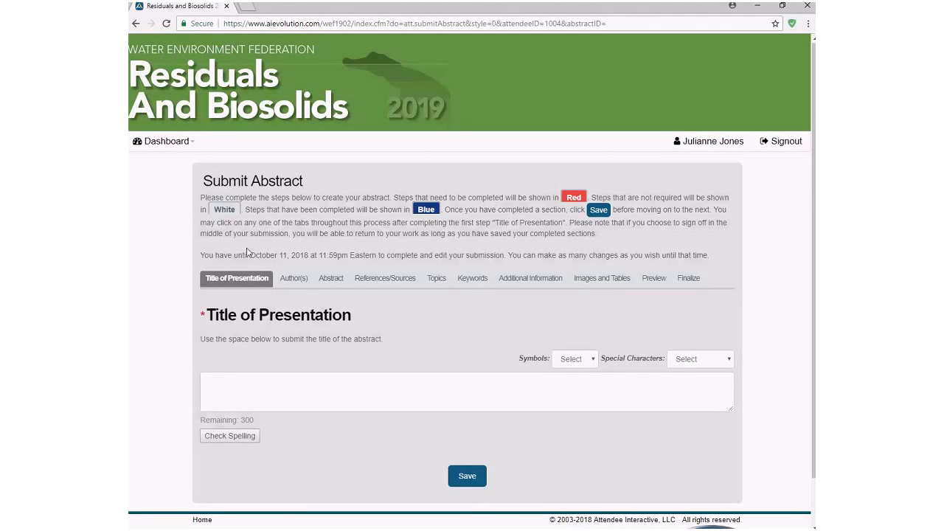
- Enter 'test' as the presentation title and save the abstract
{"action": "left_click_drag", "start_coordinate": [250, 255], "coordinate": [315, 254]}
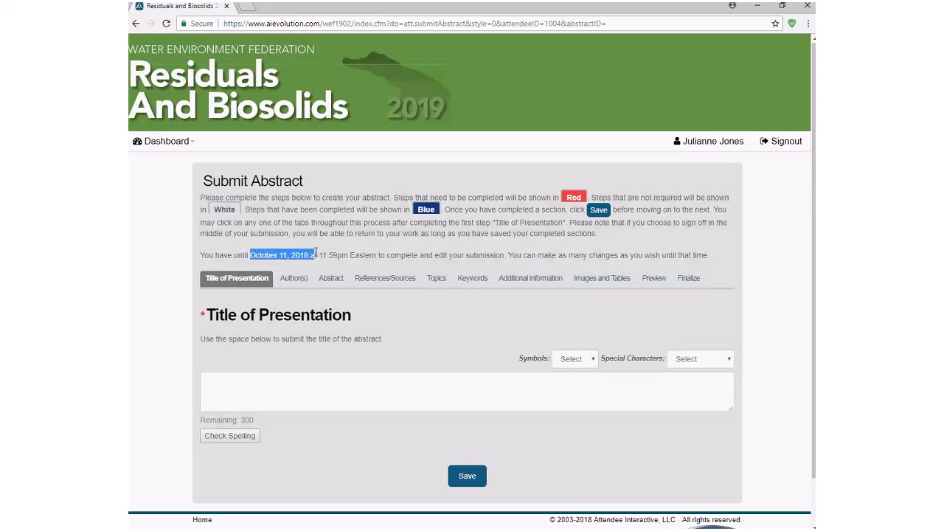
{"action": "left_click", "coordinate": [321, 254]}
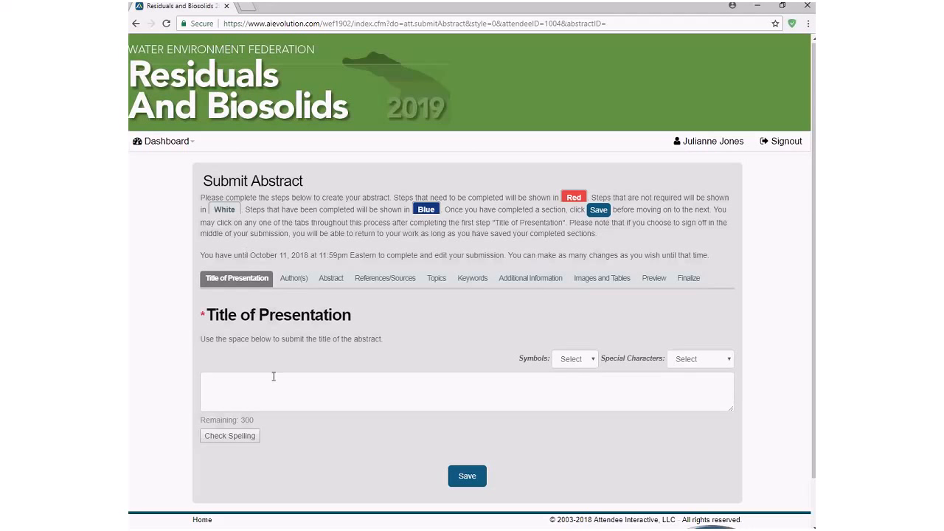
{"action": "left_click", "coordinate": [298, 382]}
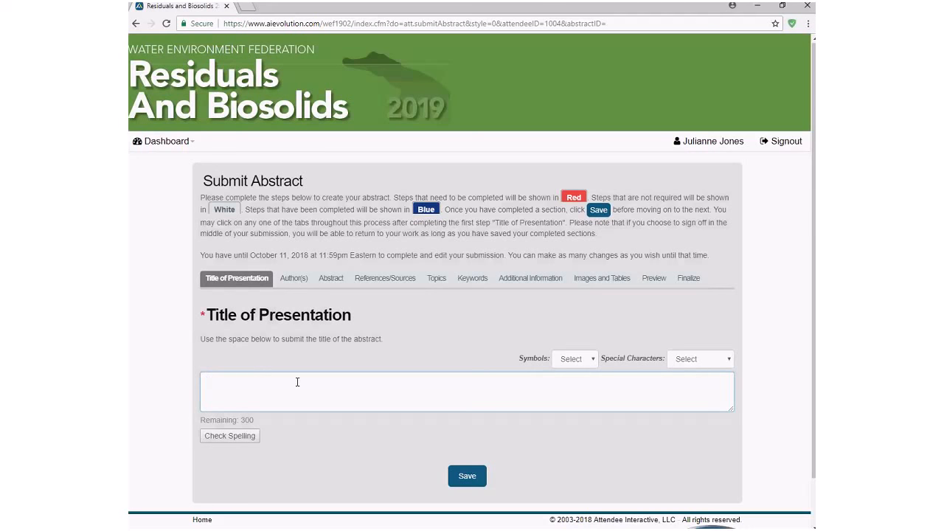
{"action": "type", "text": "test"}
{"action": "left_click", "coordinate": [466, 479]}
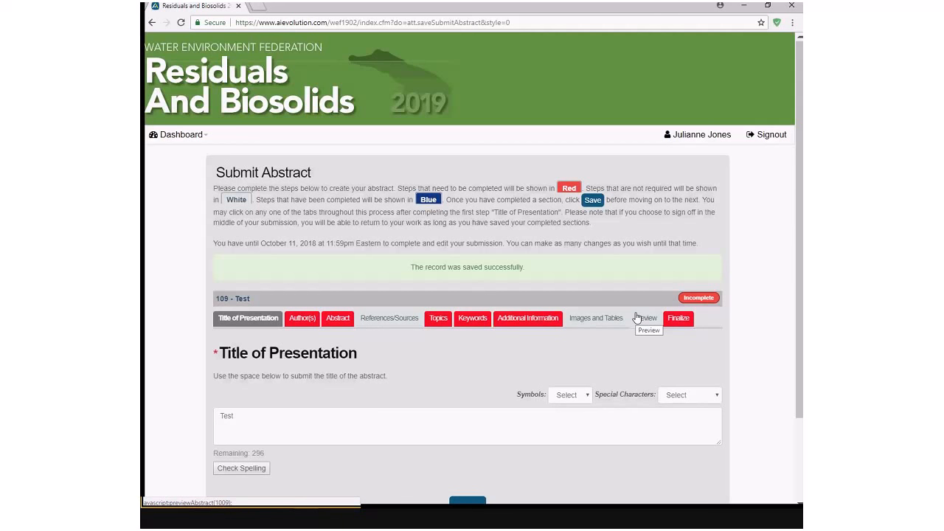
- On the Authors step, answer No to being primary author and assign the first matching member as primary author
{"action": "left_click", "coordinate": [305, 321]}
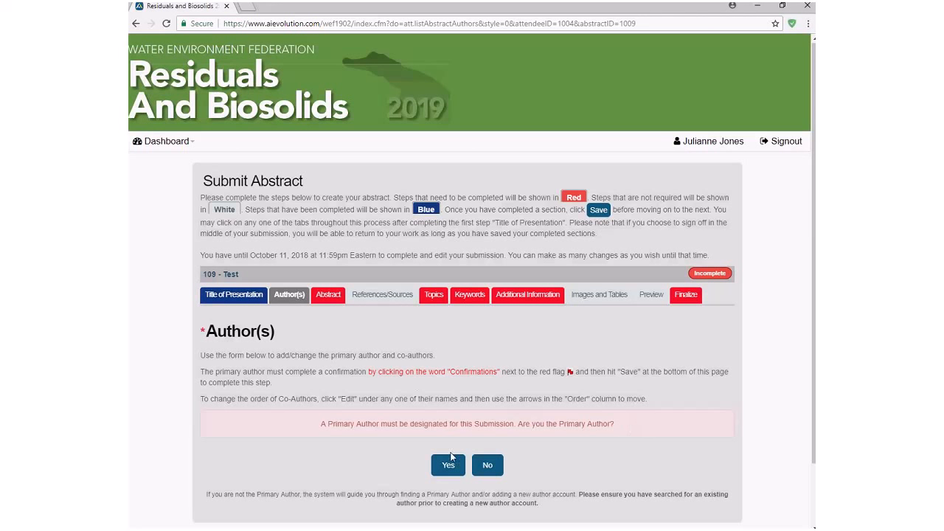
{"action": "left_click", "coordinate": [489, 466]}
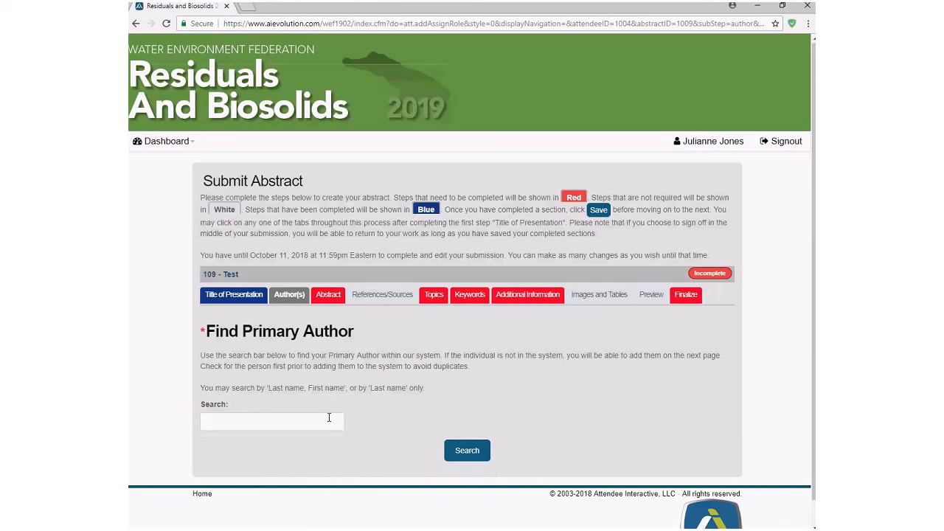
{"action": "left_click", "coordinate": [329, 417]}
{"action": "left_click", "coordinate": [335, 438]}
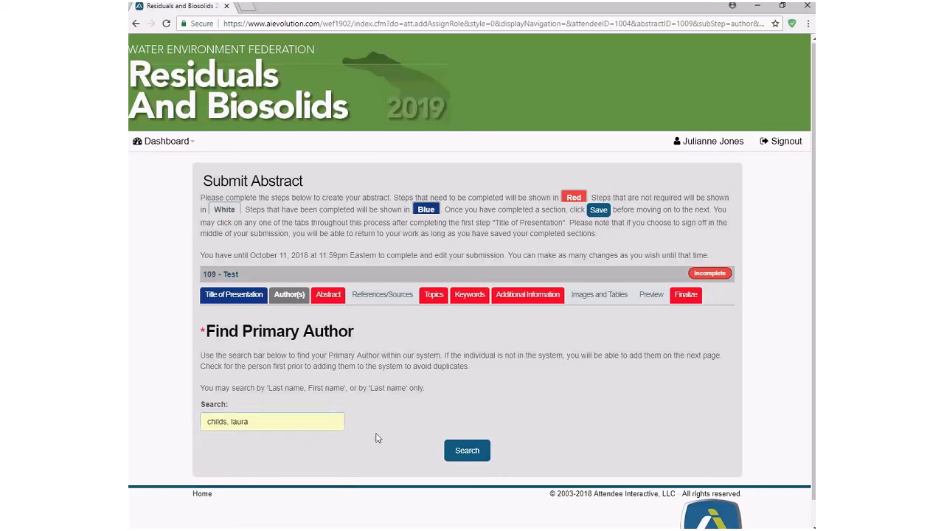
{"action": "left_click", "coordinate": [475, 455]}
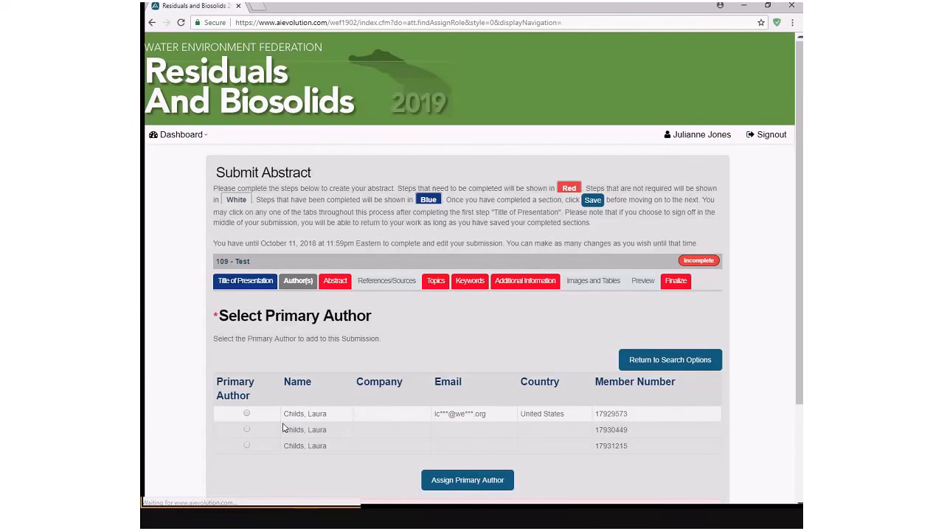
{"action": "scroll", "coordinate": [283, 428], "scroll_direction": "down", "scroll_amount": 3}
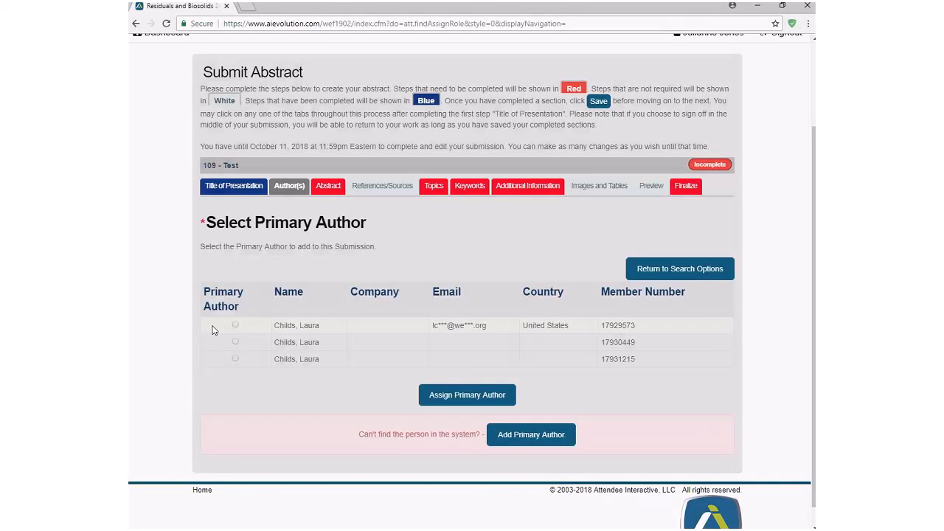
{"action": "left_click", "coordinate": [236, 326]}
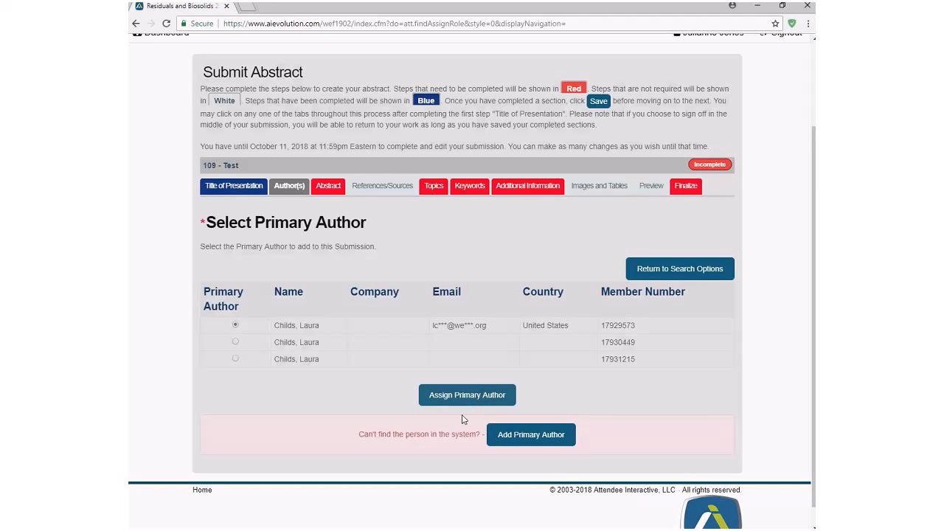
{"action": "left_click", "coordinate": [486, 403]}
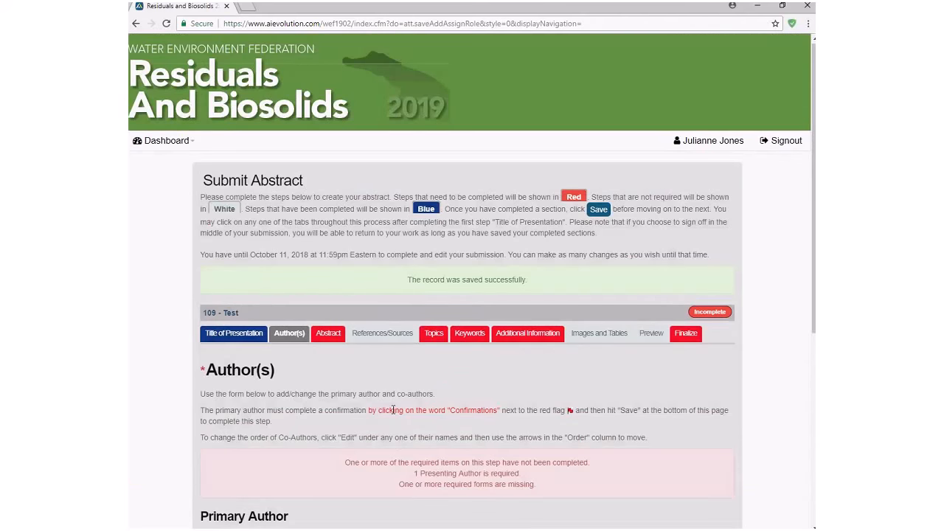
- Search for a member using a previous entry and assign the first result as co-author
{"action": "scroll", "coordinate": [393, 411], "scroll_direction": "down", "scroll_amount": 3}
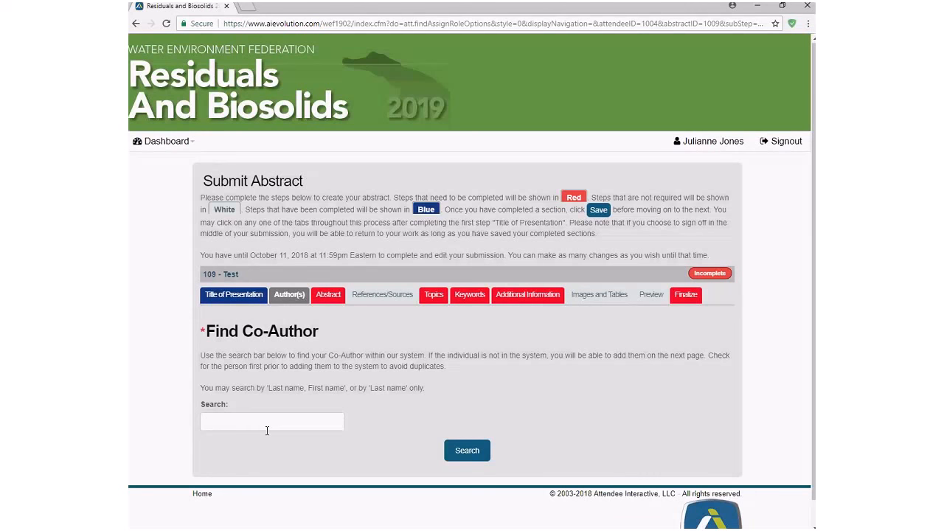
{"action": "left_click", "coordinate": [268, 431]}
{"action": "left_click", "coordinate": [255, 450]}
{"action": "left_click", "coordinate": [467, 450]}
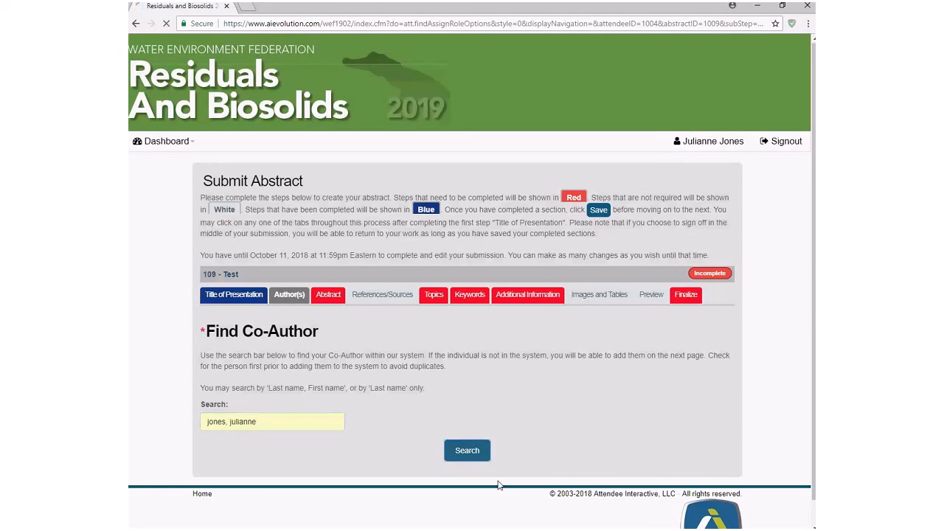
{"action": "left_click", "coordinate": [236, 419]}
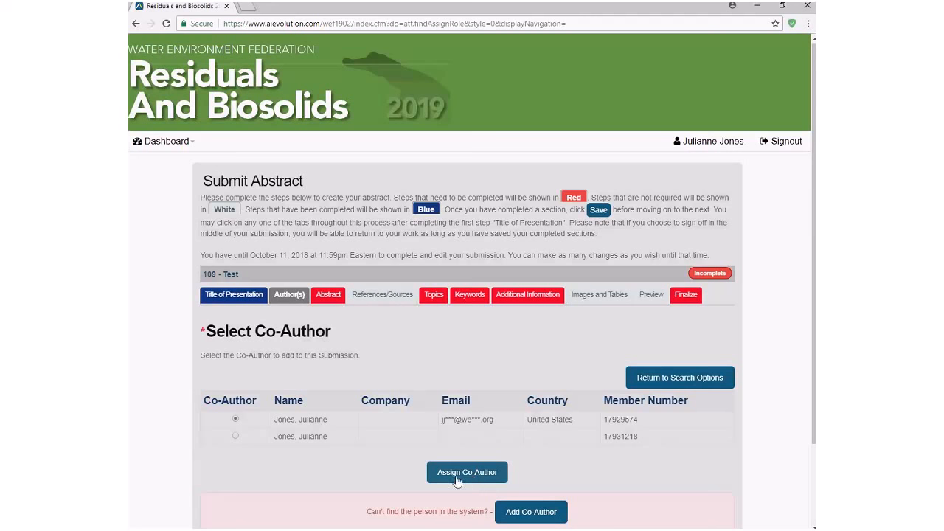
{"action": "scroll", "coordinate": [459, 480], "scroll_direction": "down", "scroll_amount": 1}
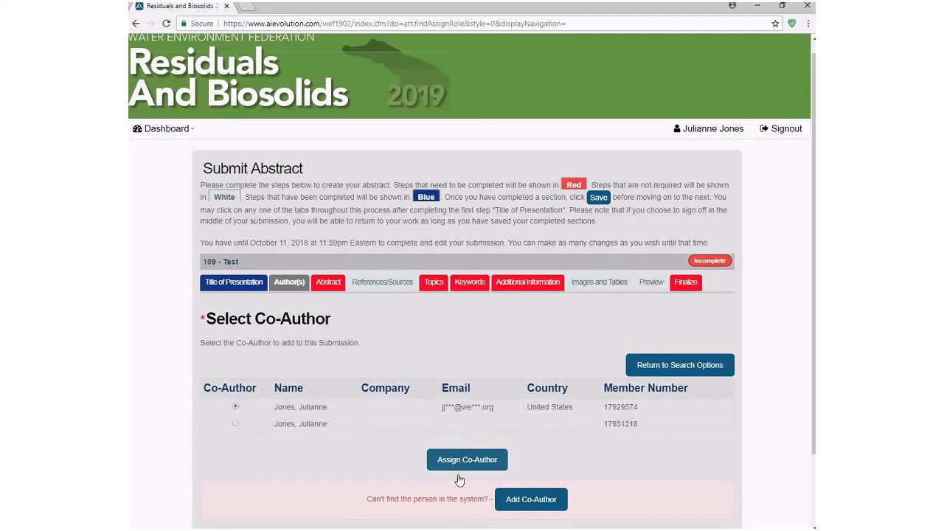
{"action": "scroll", "coordinate": [459, 480], "scroll_direction": "down", "scroll_amount": 1}
{"action": "left_click", "coordinate": [469, 423]}
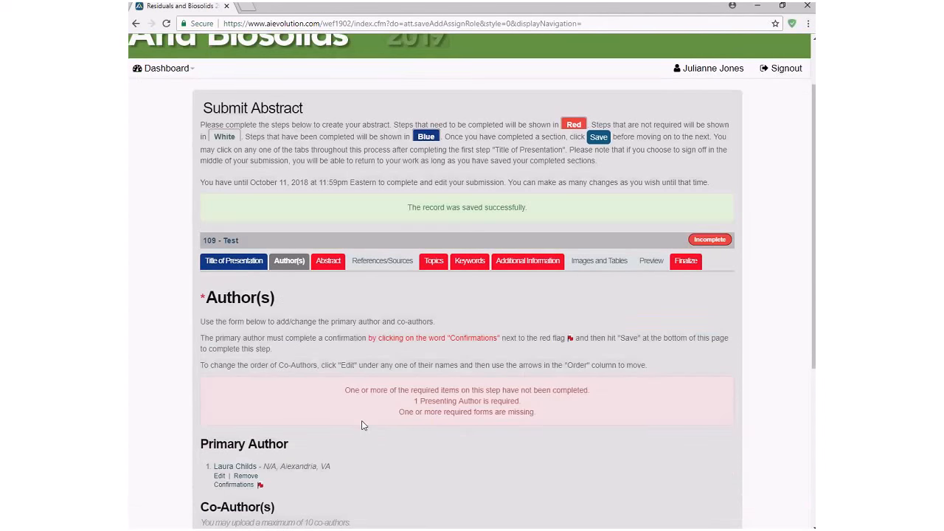
- Make the newly added co-author the abstract's presenting author
{"action": "scroll", "coordinate": [362, 425], "scroll_direction": "down", "scroll_amount": 5}
{"action": "scroll", "coordinate": [452, 451], "scroll_direction": "down", "scroll_amount": 2}
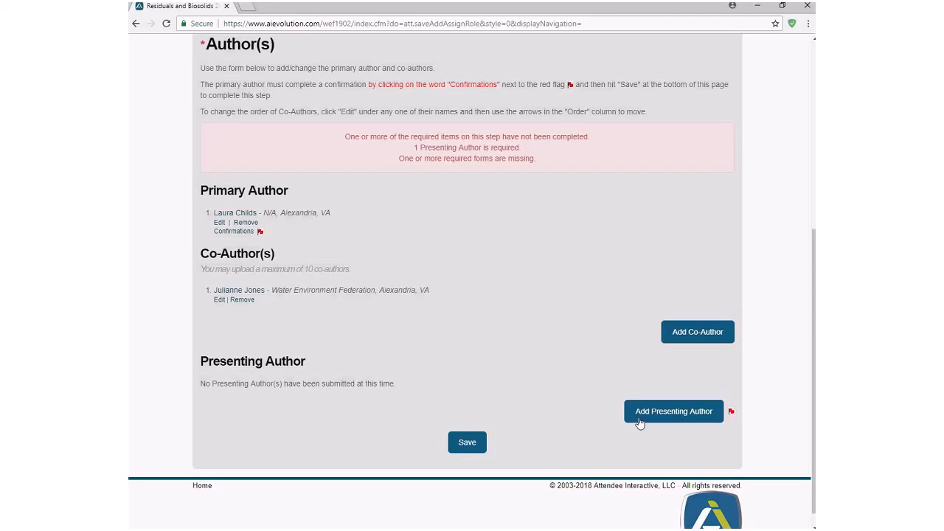
{"action": "left_click", "coordinate": [640, 421]}
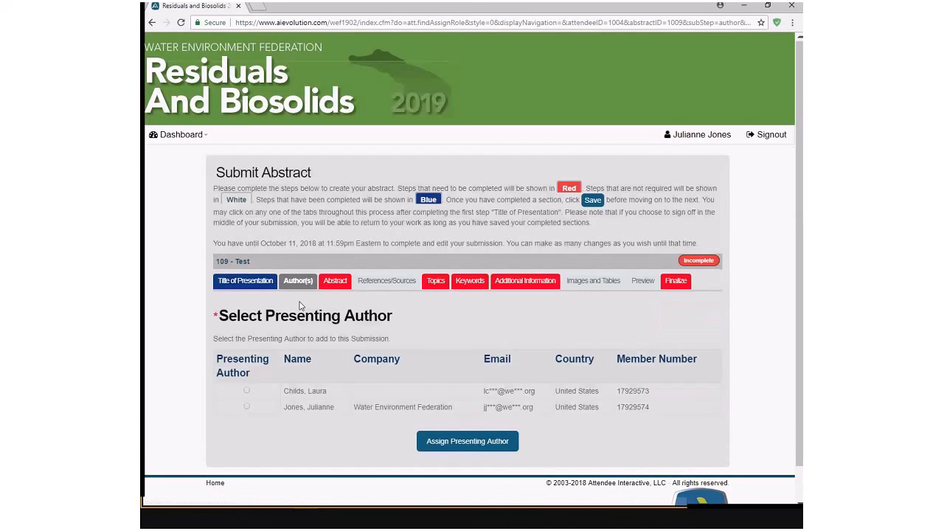
{"action": "left_click", "coordinate": [247, 407]}
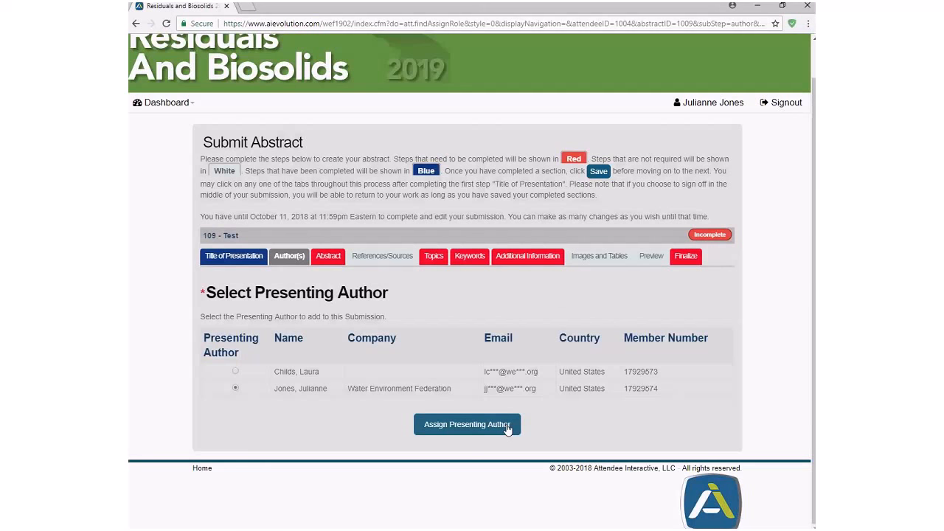
{"action": "left_click", "coordinate": [507, 427]}
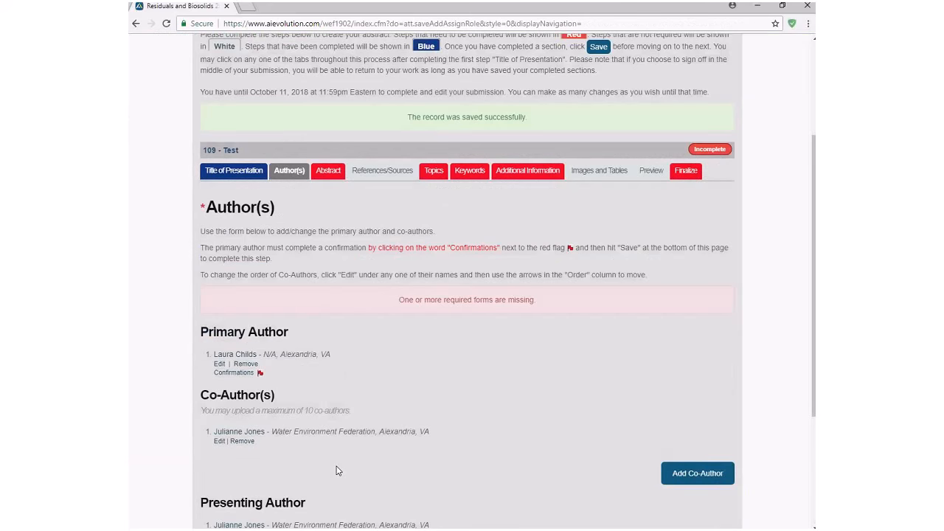
{"action": "scroll", "coordinate": [335, 470], "scroll_direction": "down", "scroll_amount": 2}
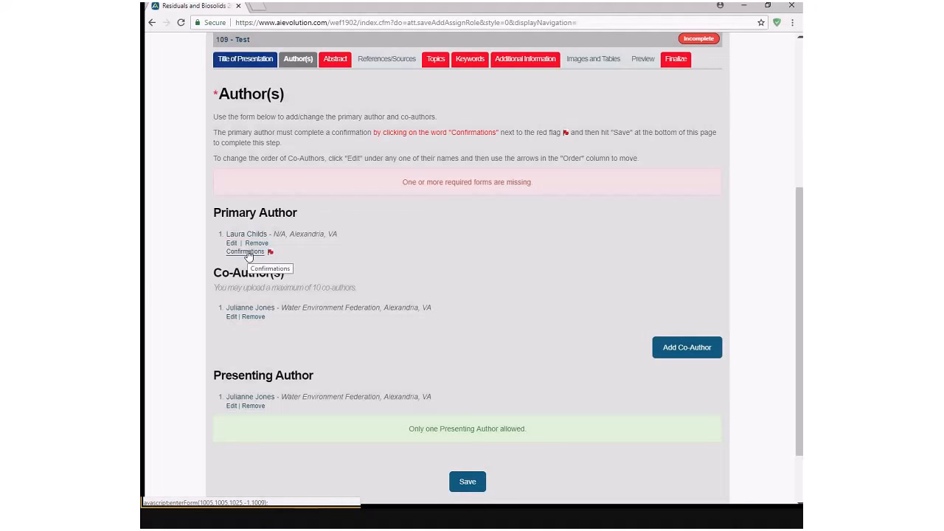
- Agree to all three primary-author confirmation statements, submit them, and save the Authors step
{"action": "left_click", "coordinate": [247, 252]}
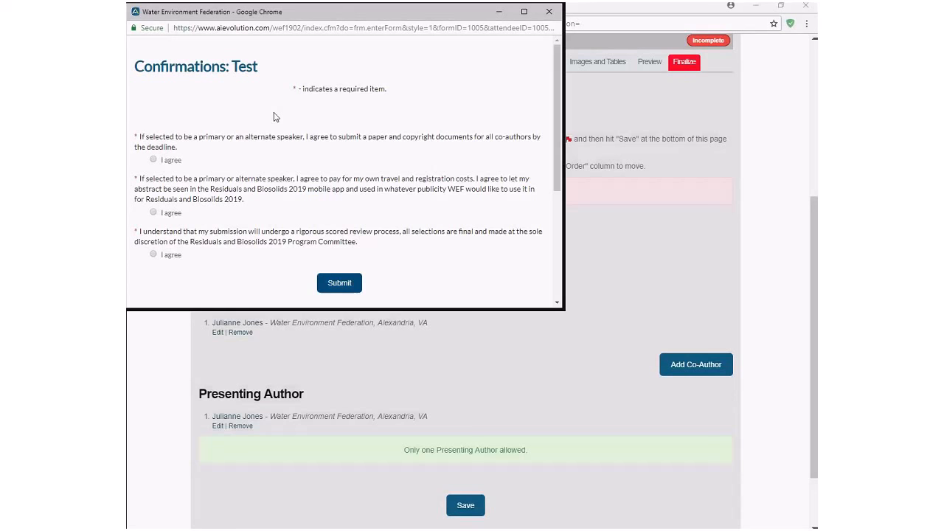
{"action": "left_click", "coordinate": [153, 160]}
{"action": "left_click", "coordinate": [153, 213]}
{"action": "left_click", "coordinate": [153, 255]}
{"action": "left_click", "coordinate": [354, 287]}
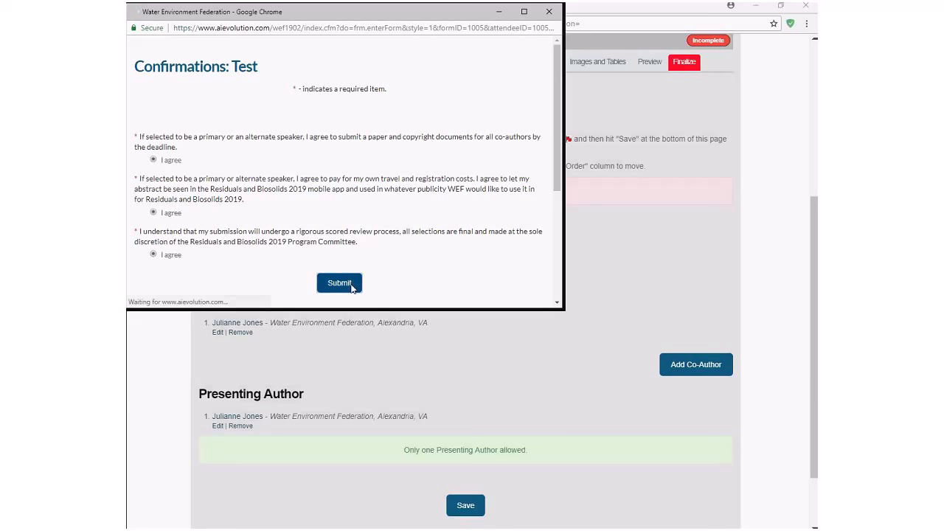
{"action": "left_click", "coordinate": [549, 12]}
{"action": "left_click", "coordinate": [470, 487]}
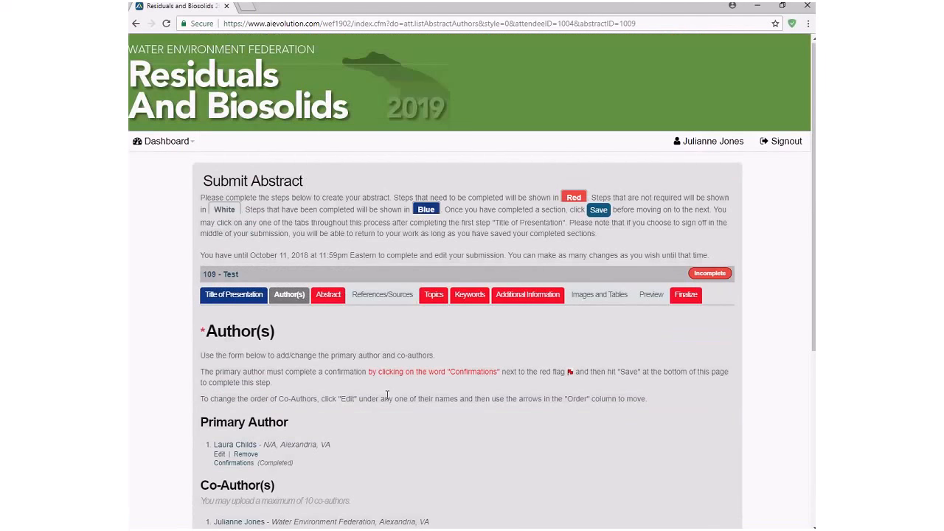
- Enter 'test' as the abstract text and save it
{"action": "left_click", "coordinate": [330, 296]}
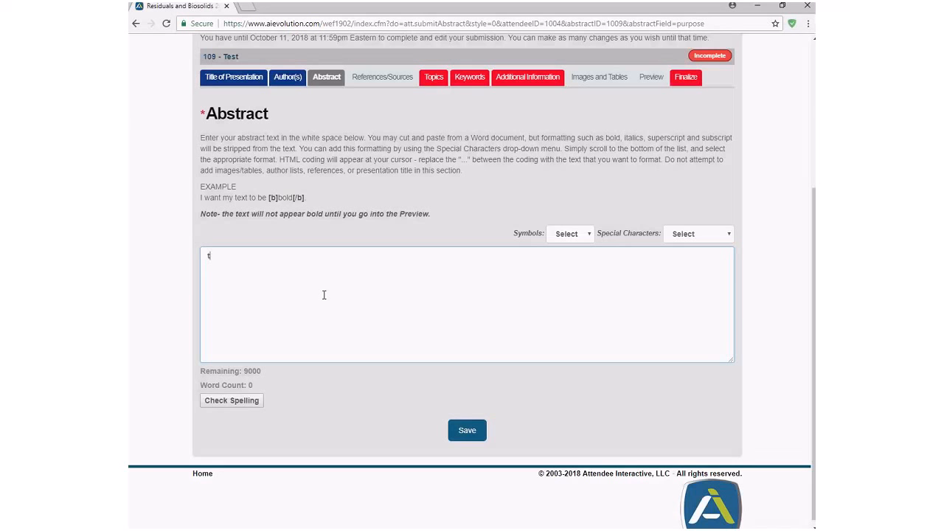
{"action": "type", "text": "est"}
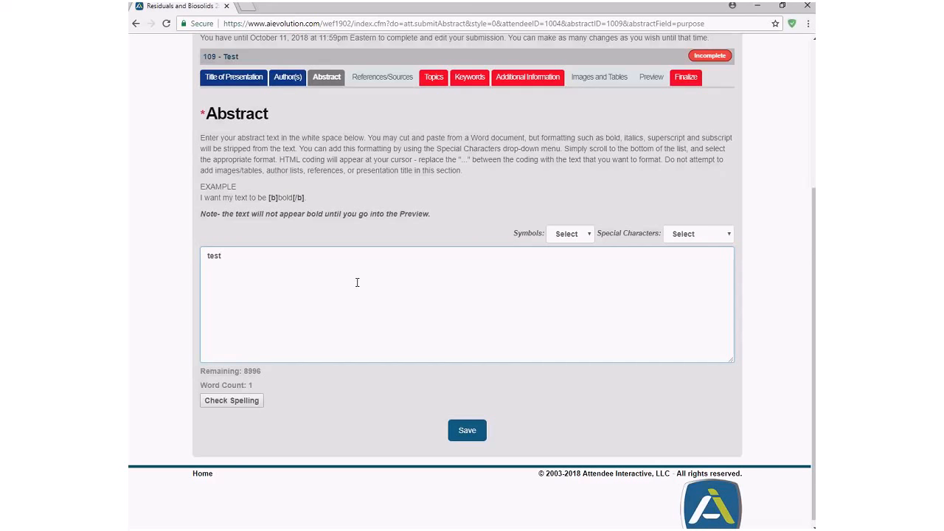
{"action": "left_click", "coordinate": [467, 432]}
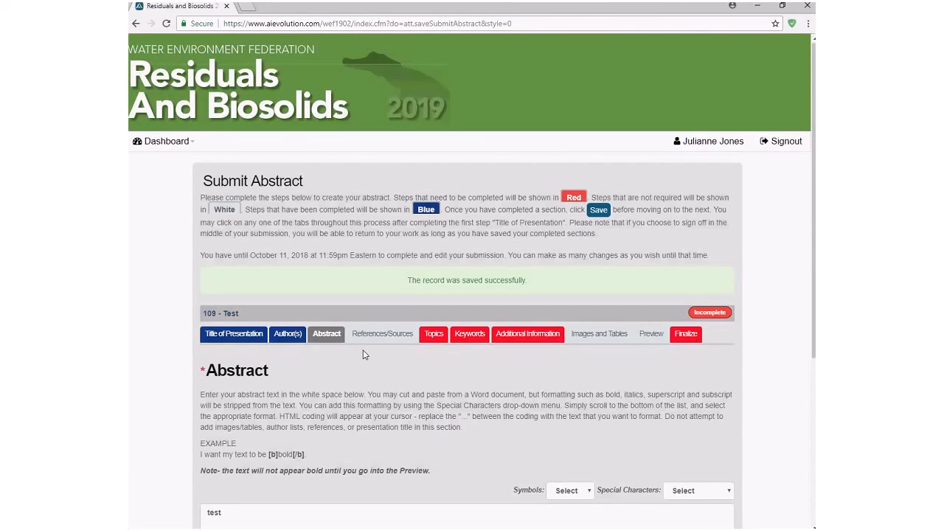
{"action": "left_click", "coordinate": [380, 333]}
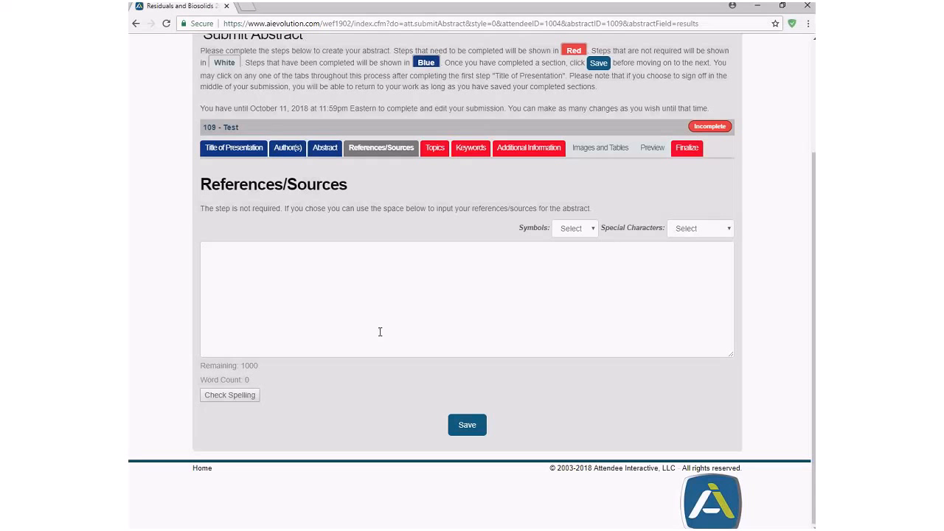
- Enter 'test' as the reference/source and save it
{"action": "left_click", "coordinate": [380, 332]}
{"action": "type", "text": "test"}
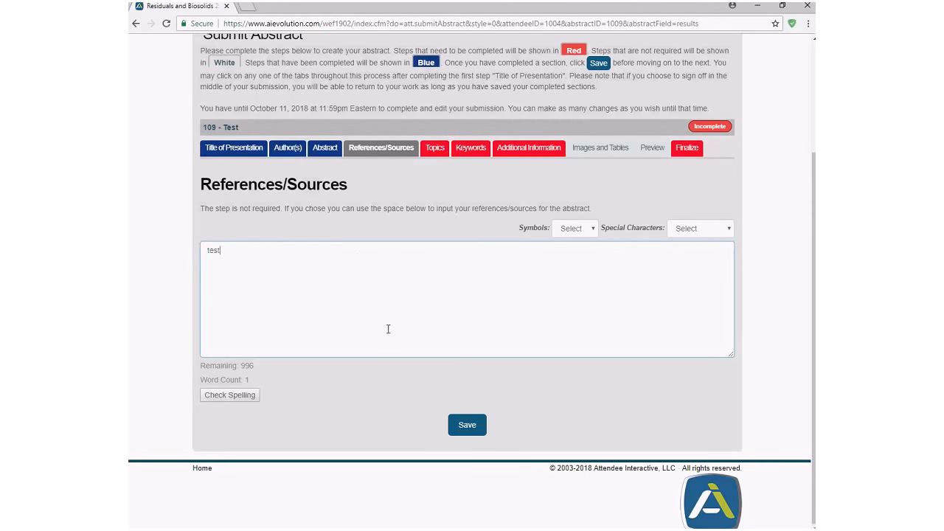
{"action": "left_click", "coordinate": [472, 429]}
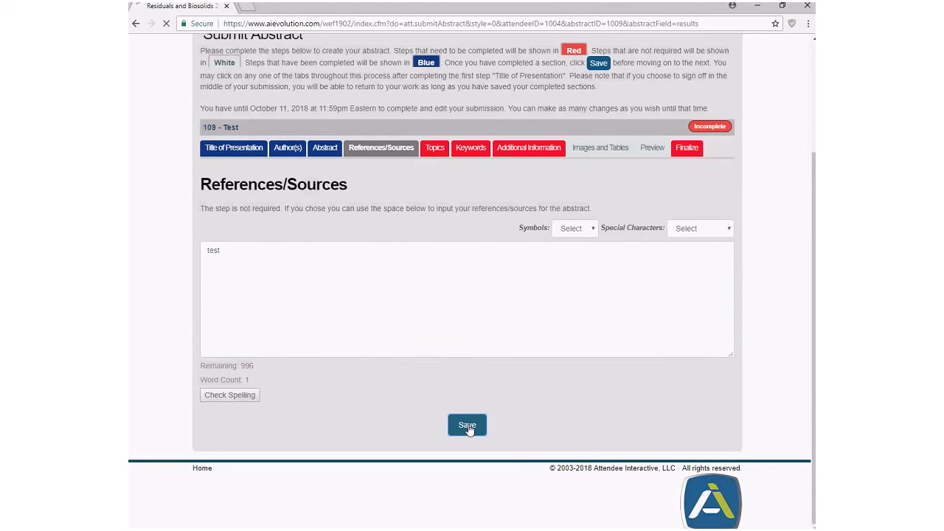
{"action": "scroll", "coordinate": [437, 276], "scroll_direction": "down", "scroll_amount": 1}
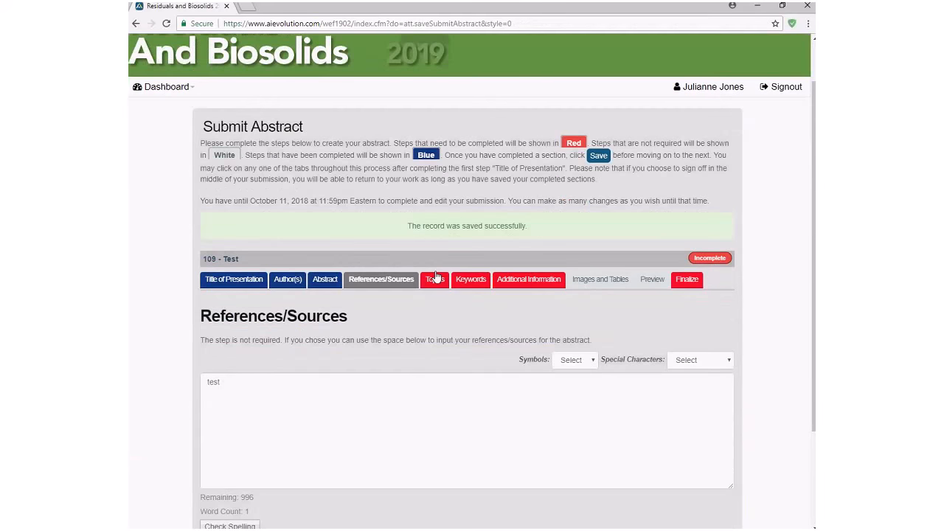
- Select D. Emerging Issues as the abstract's topic and save it
{"action": "left_click", "coordinate": [435, 279]}
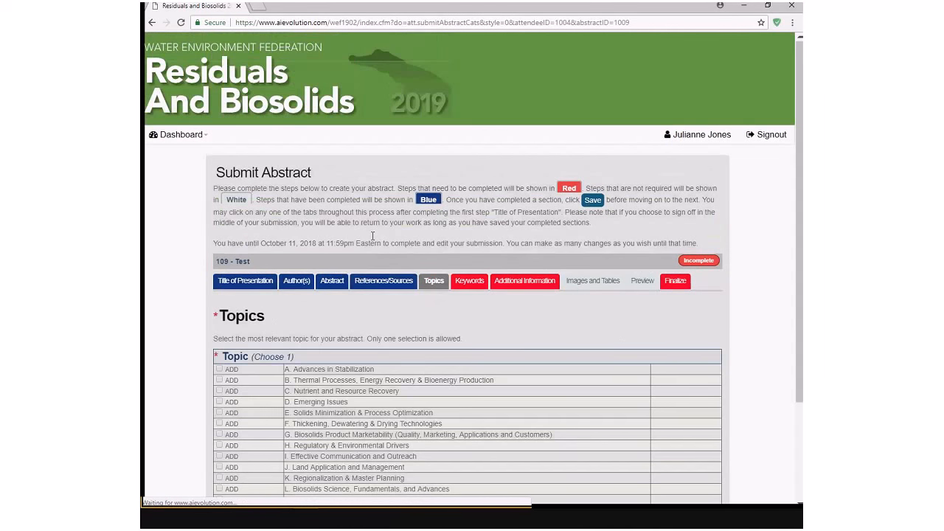
{"action": "scroll", "coordinate": [334, 325], "scroll_direction": "down", "scroll_amount": 2}
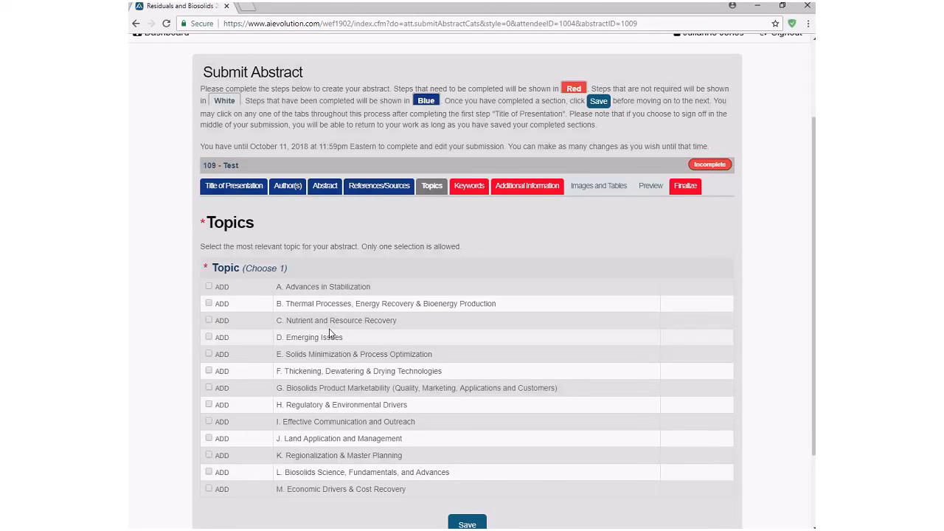
{"action": "left_click", "coordinate": [209, 337]}
{"action": "scroll", "coordinate": [435, 509], "scroll_direction": "down", "scroll_amount": 2}
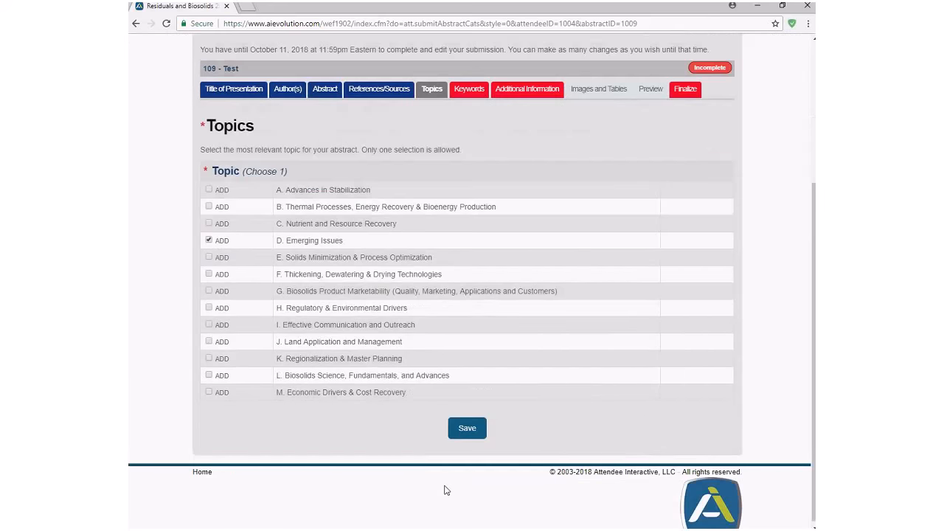
{"action": "left_click", "coordinate": [464, 433]}
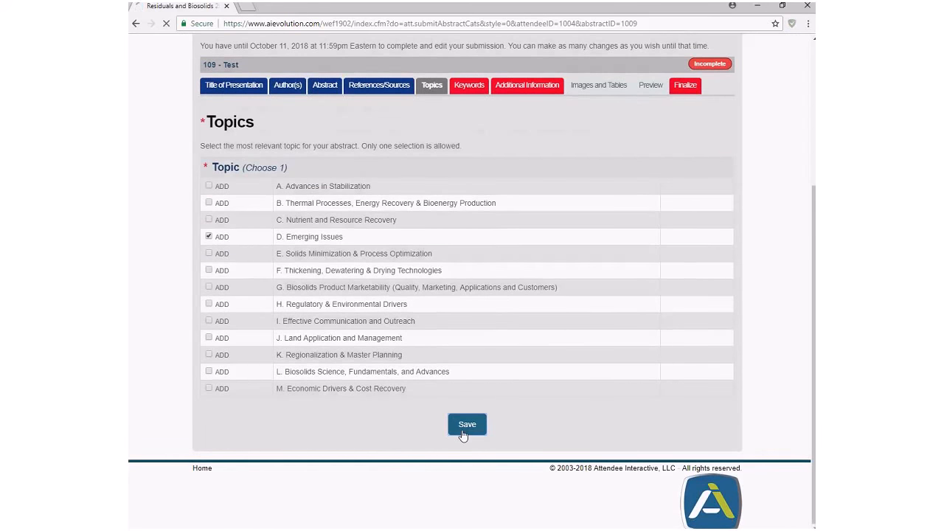
- Replace D. Emerging Issues with C. Nutrient and Resource Recovery and save the topic
{"action": "scroll", "coordinate": [485, 483], "scroll_direction": "down", "scroll_amount": 1}
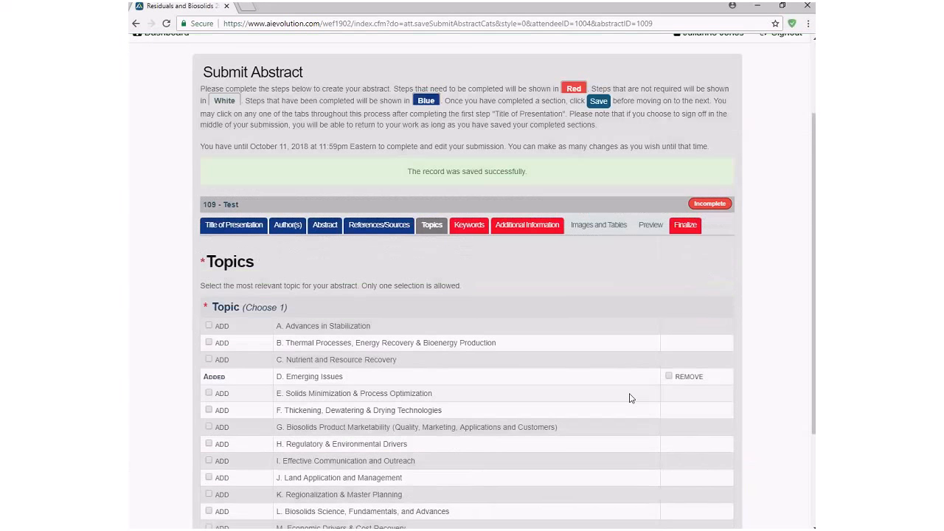
{"action": "left_click", "coordinate": [670, 377]}
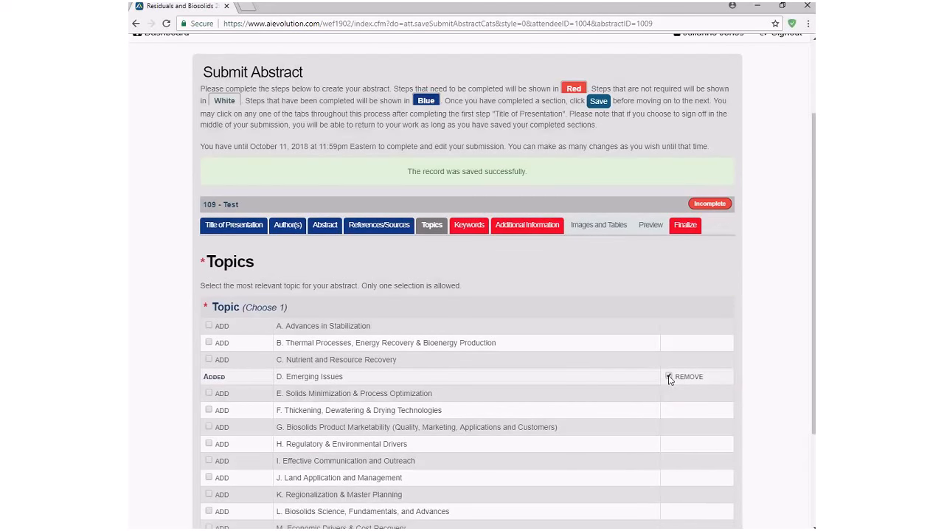
{"action": "left_click", "coordinate": [233, 366]}
{"action": "scroll", "coordinate": [281, 386], "scroll_direction": "down", "scroll_amount": 1}
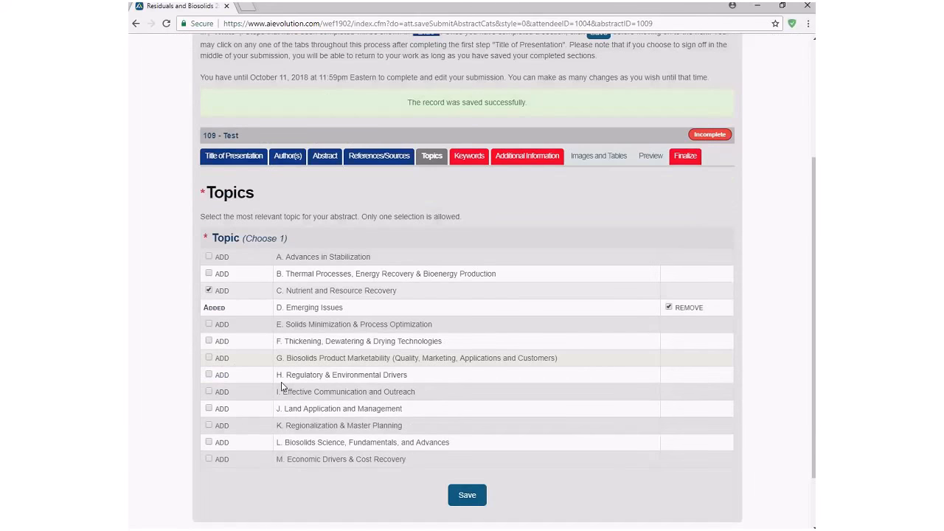
{"action": "scroll", "coordinate": [281, 387], "scroll_direction": "down", "scroll_amount": 1}
{"action": "left_click", "coordinate": [454, 427]}
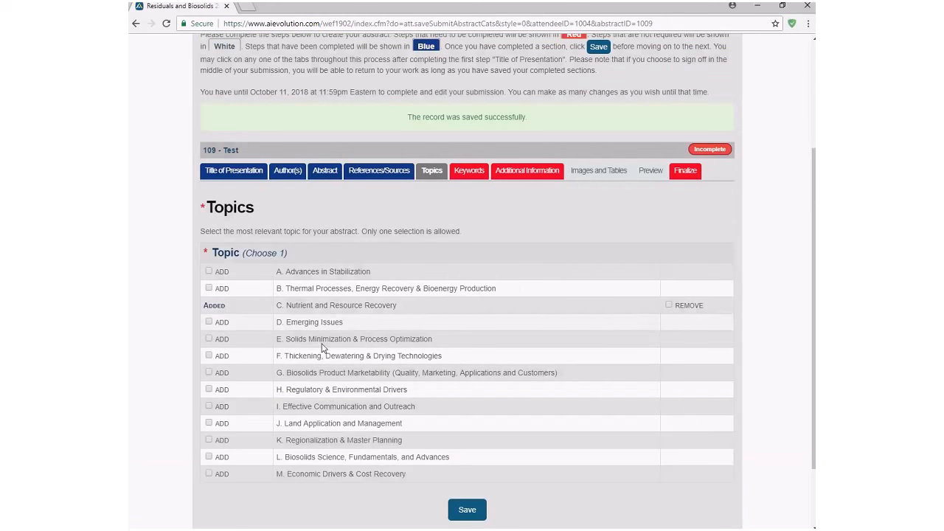
- Check Water Reuse and Watershed Management as keywords and save them
{"action": "left_click", "coordinate": [479, 175]}
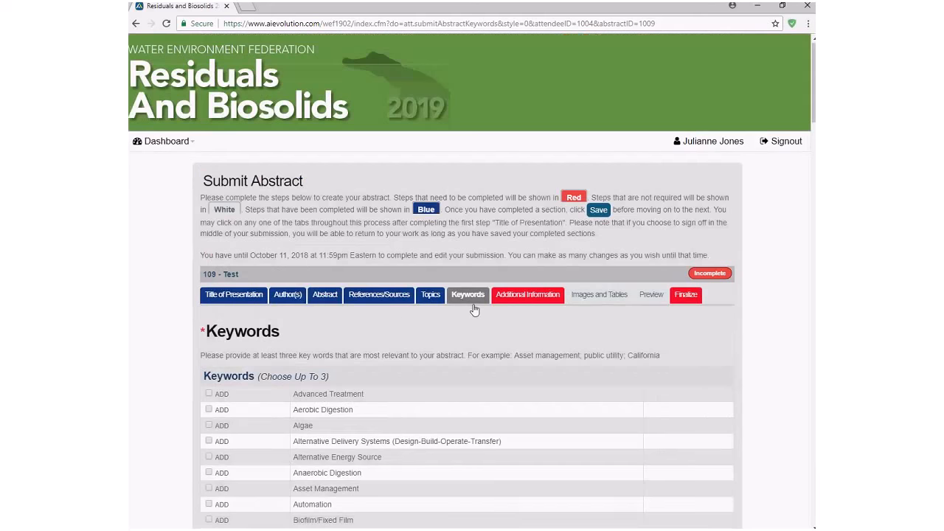
{"action": "scroll", "coordinate": [535, 448], "scroll_direction": "down", "scroll_amount": 3}
{"action": "scroll", "coordinate": [374, 354], "scroll_direction": "down", "scroll_amount": 1}
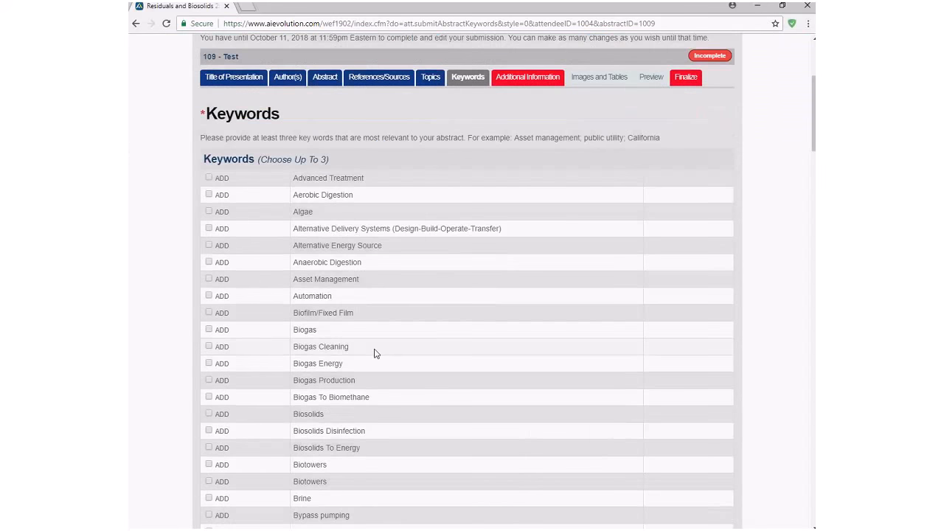
{"action": "scroll", "coordinate": [375, 353], "scroll_direction": "down", "scroll_amount": 15}
{"action": "scroll", "coordinate": [375, 349], "scroll_direction": "down", "scroll_amount": 15}
{"action": "scroll", "coordinate": [375, 346], "scroll_direction": "down", "scroll_amount": 10}
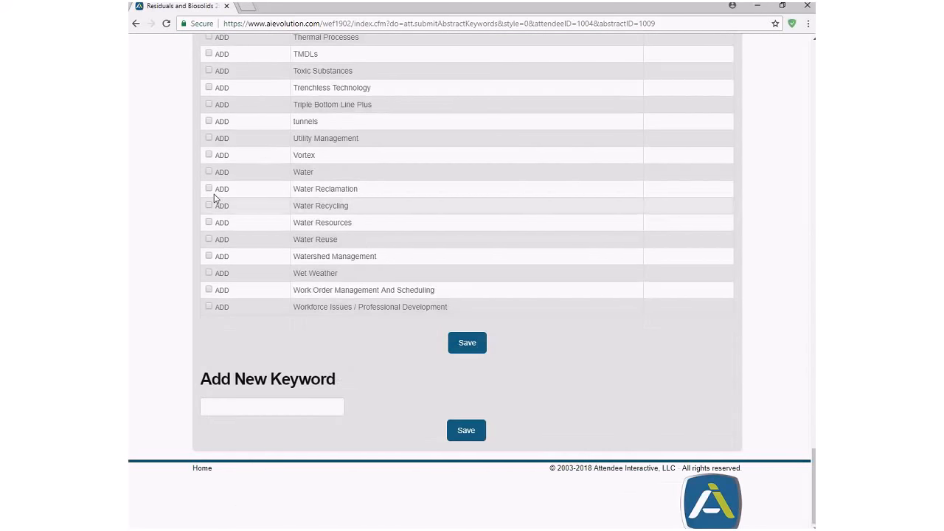
{"action": "left_click", "coordinate": [244, 412]}
{"action": "left_click", "coordinate": [343, 356]}
{"action": "left_click", "coordinate": [209, 239]}
{"action": "left_click", "coordinate": [209, 255]}
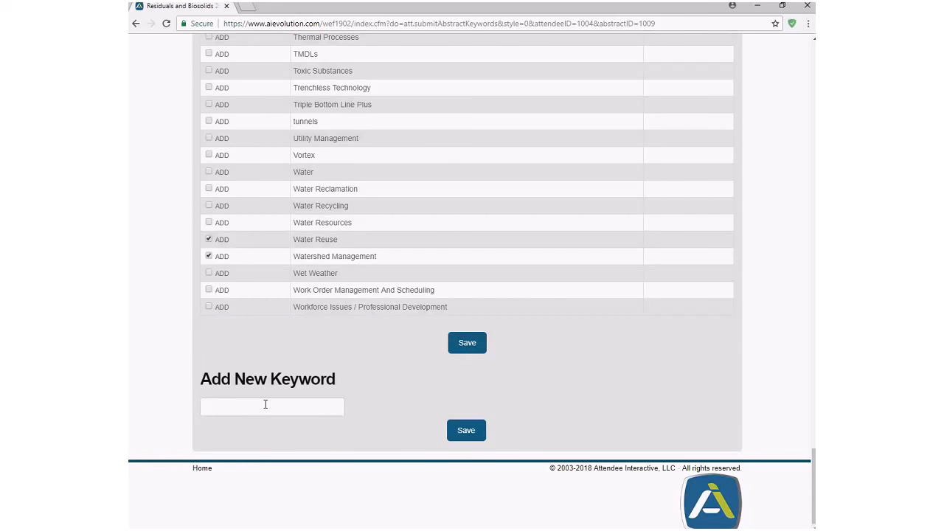
{"action": "left_click", "coordinate": [467, 340]}
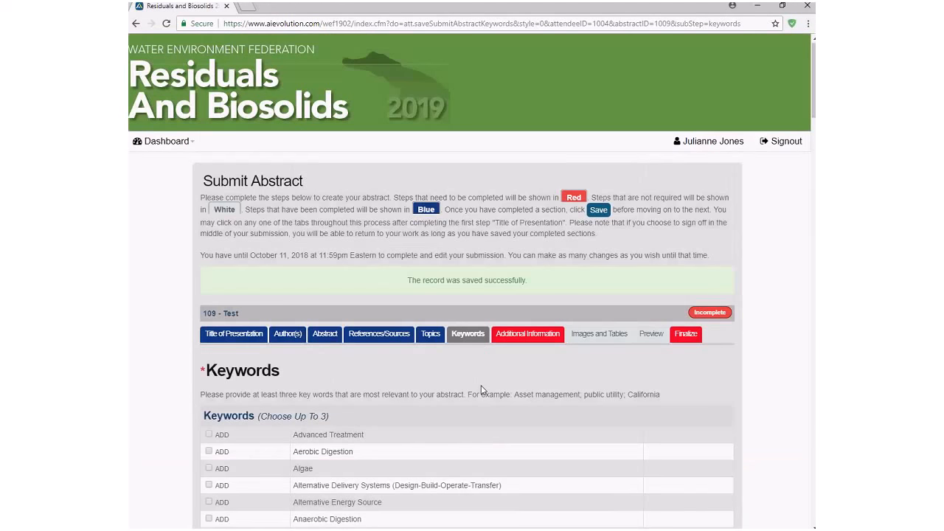
- Confirm the keywords saved and proceed to the Additional Information step
{"action": "scroll", "coordinate": [481, 390], "scroll_direction": "down", "scroll_amount": 15}
{"action": "scroll", "coordinate": [481, 390], "scroll_direction": "down", "scroll_amount": 10}
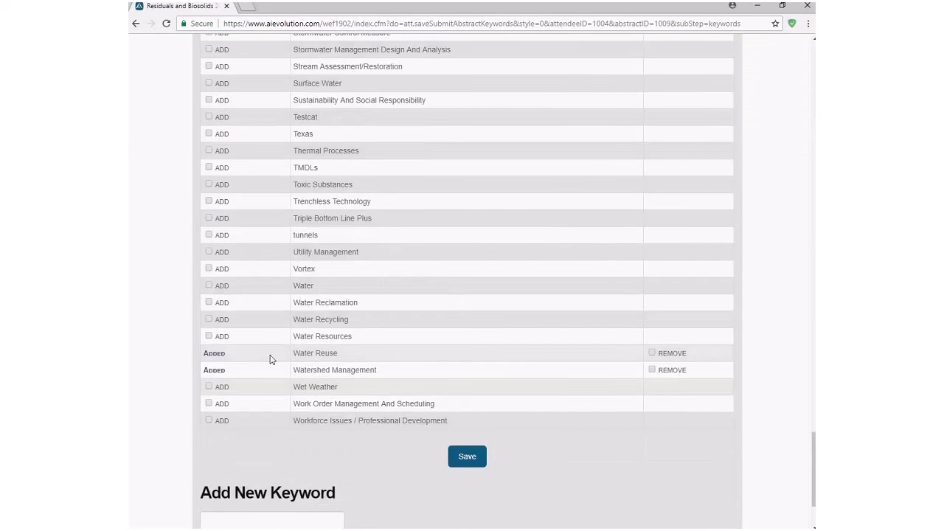
{"action": "scroll", "coordinate": [420, 388], "scroll_direction": "up", "scroll_amount": 7}
{"action": "scroll", "coordinate": [423, 381], "scroll_direction": "up", "scroll_amount": 10}
{"action": "scroll", "coordinate": [424, 379], "scroll_direction": "up", "scroll_amount": 15}
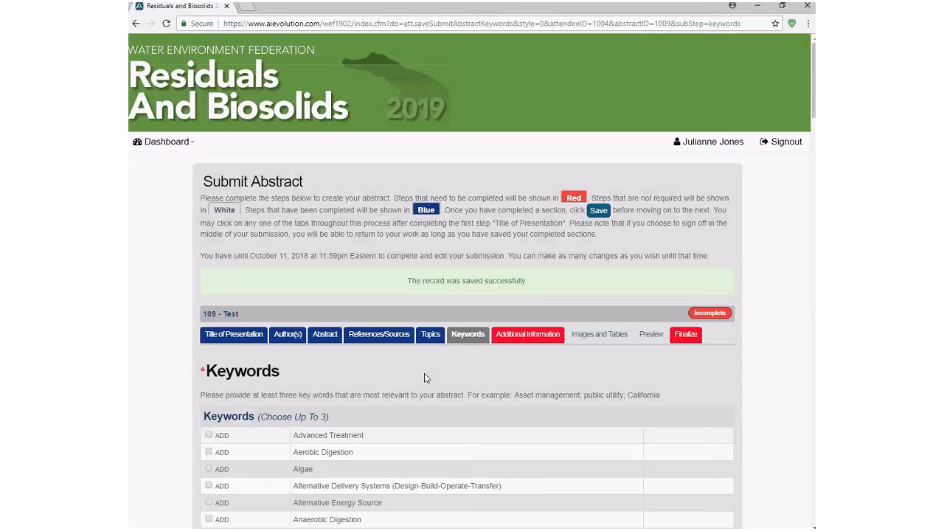
{"action": "left_click", "coordinate": [515, 338]}
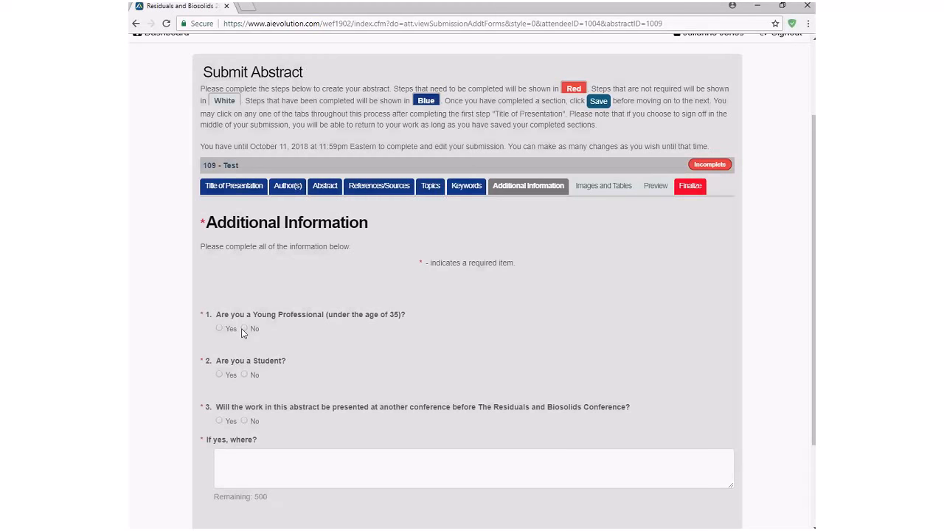
- Mark No for the young professional, student and other-conference questions, then save
{"action": "left_click", "coordinate": [243, 330]}
{"action": "left_click", "coordinate": [245, 375]}
{"action": "left_click", "coordinate": [245, 420]}
{"action": "scroll", "coordinate": [430, 449], "scroll_direction": "down", "scroll_amount": 2}
{"action": "left_click", "coordinate": [476, 438]}
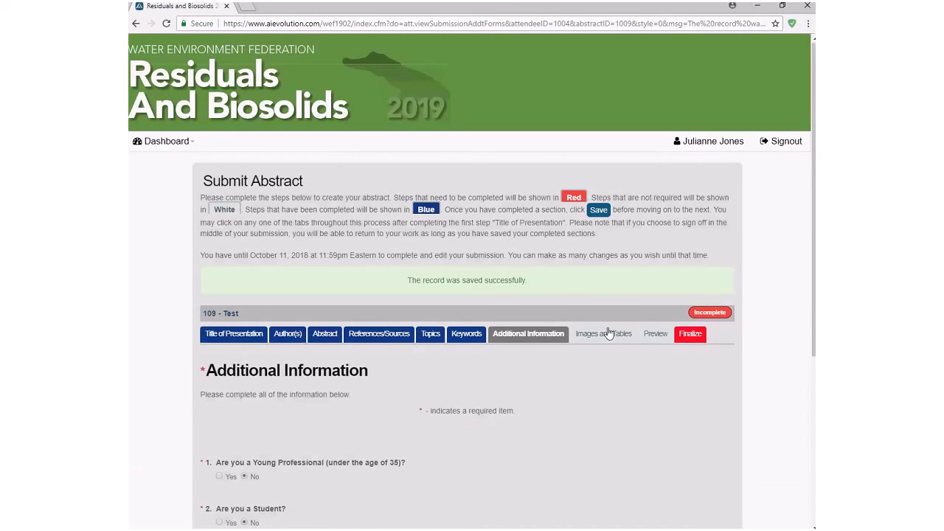
- Skip the Images and Tables upload, cancelling the file browser, and open the abstract preview window
{"action": "left_click", "coordinate": [608, 334]}
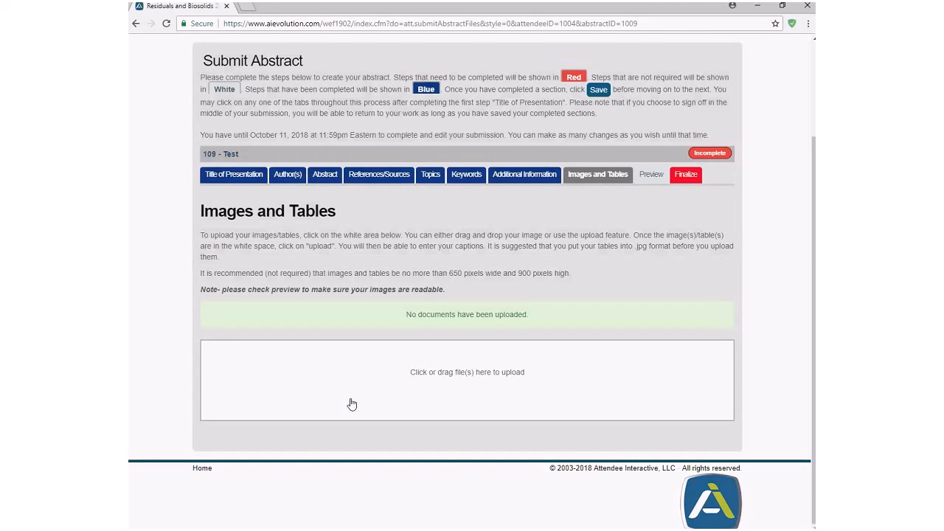
{"action": "left_click", "coordinate": [465, 388]}
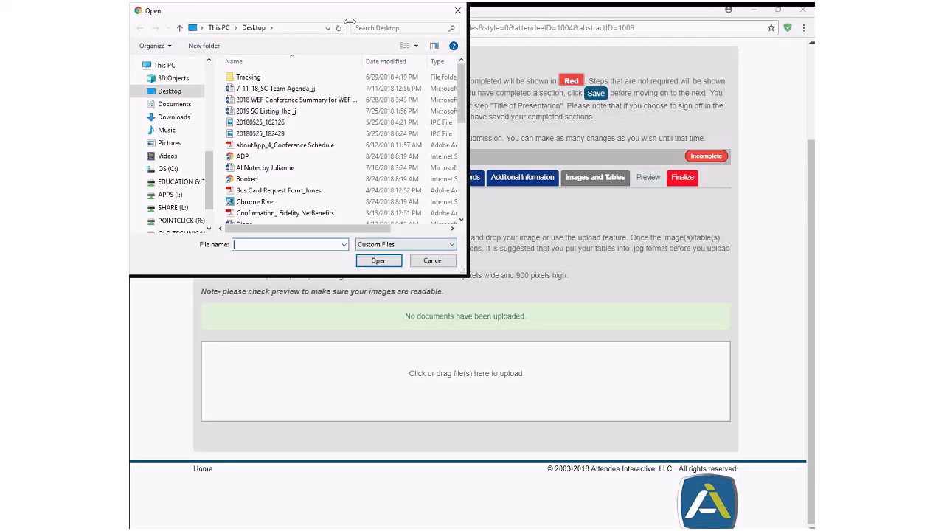
{"action": "left_click", "coordinate": [456, 11]}
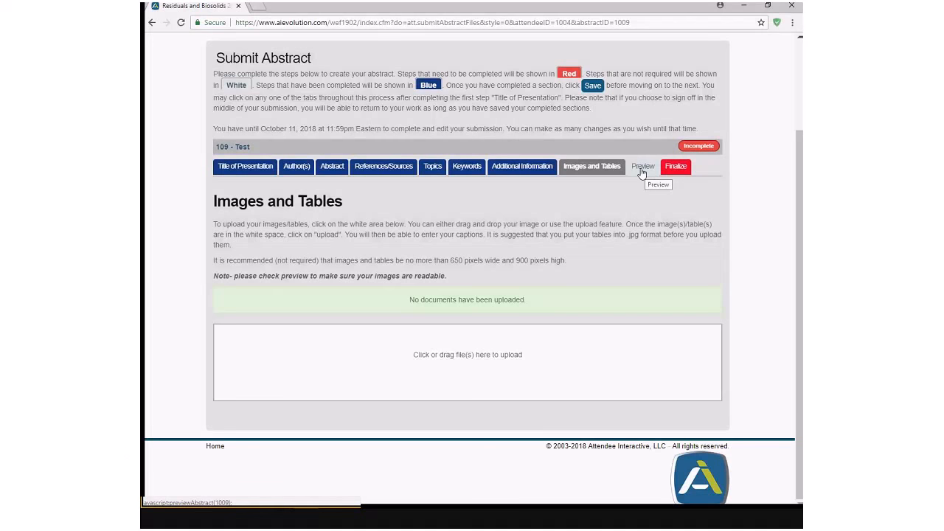
{"action": "left_click", "coordinate": [642, 168]}
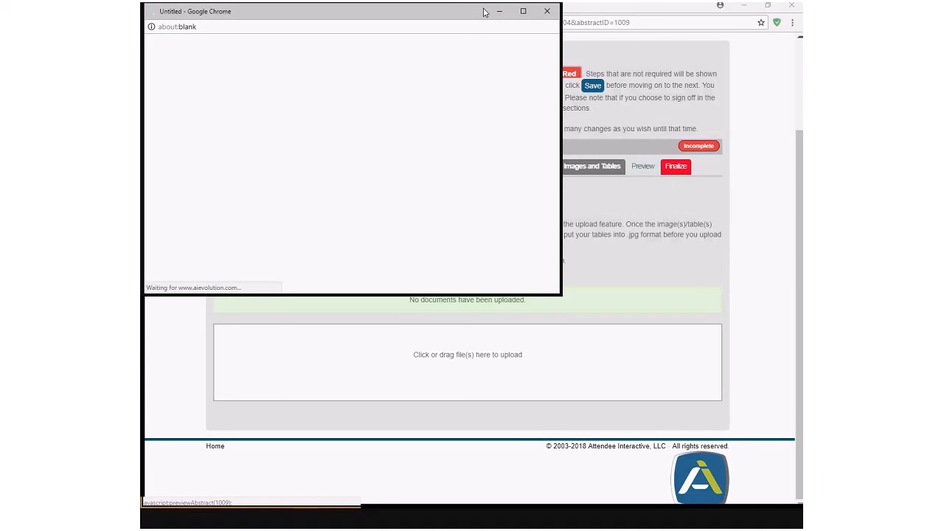
- Maximize the abstract preview, scroll through its details, and close it
{"action": "left_click", "coordinate": [524, 12]}
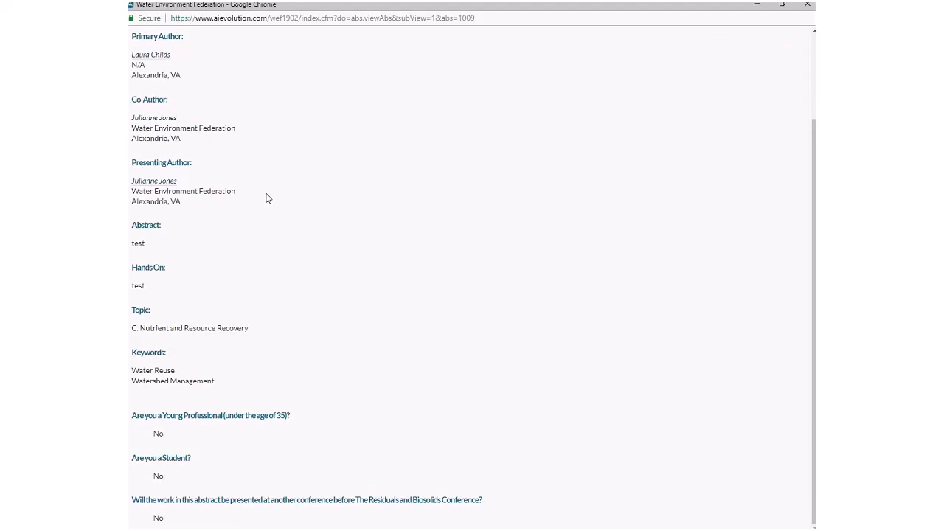
{"action": "scroll", "coordinate": [339, 303], "scroll_direction": "down", "scroll_amount": 1}
{"action": "scroll", "coordinate": [299, 358], "scroll_direction": "up", "scroll_amount": 1}
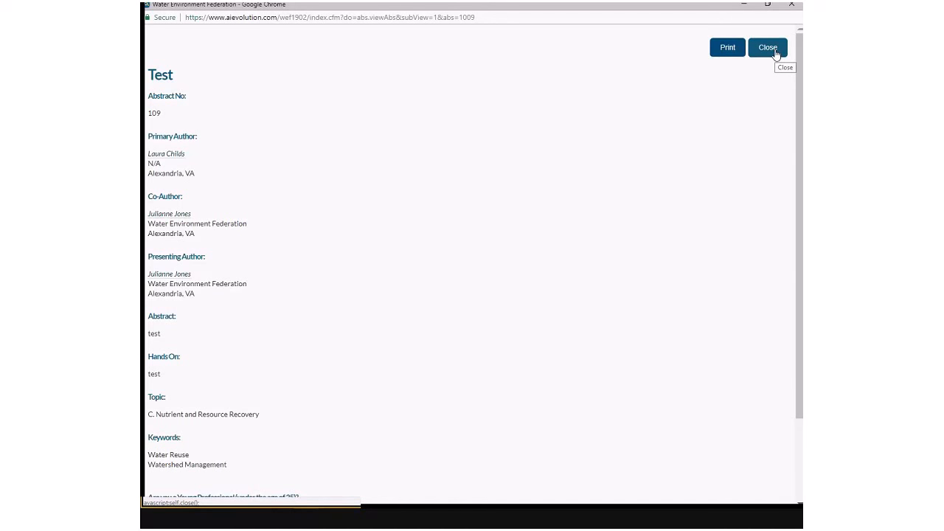
{"action": "left_click", "coordinate": [775, 51]}
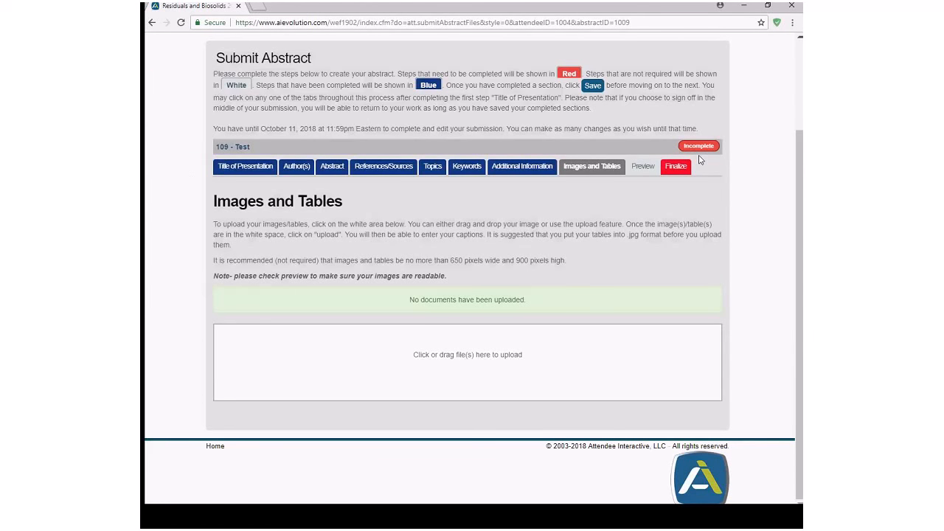
- On the Finalize step, check 'Yes, I am ready to submit my Abstract' and finalize the submission
{"action": "left_click", "coordinate": [678, 170]}
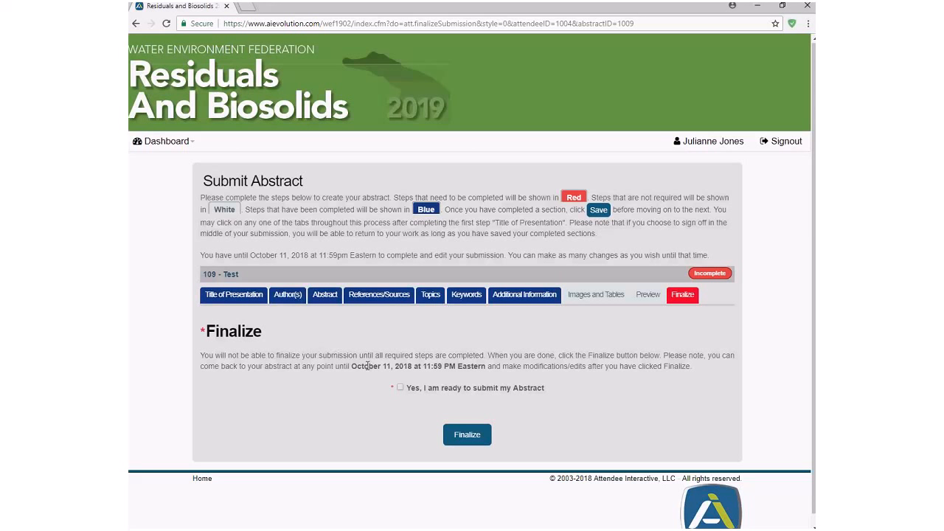
{"action": "left_click", "coordinate": [402, 390]}
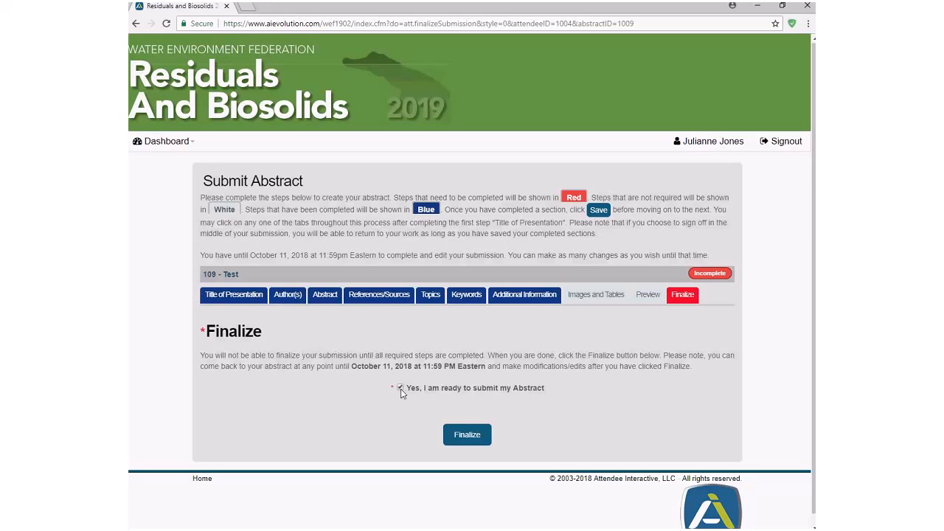
{"action": "left_click", "coordinate": [472, 440]}
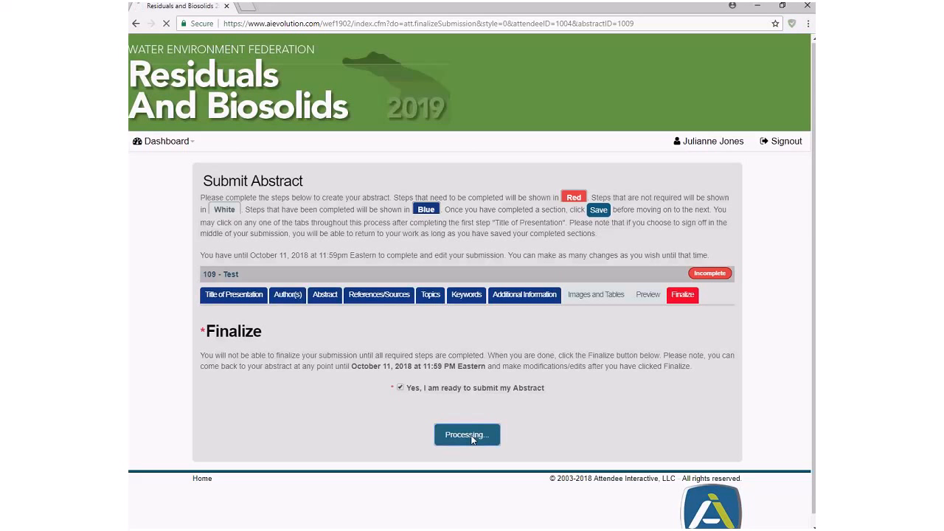